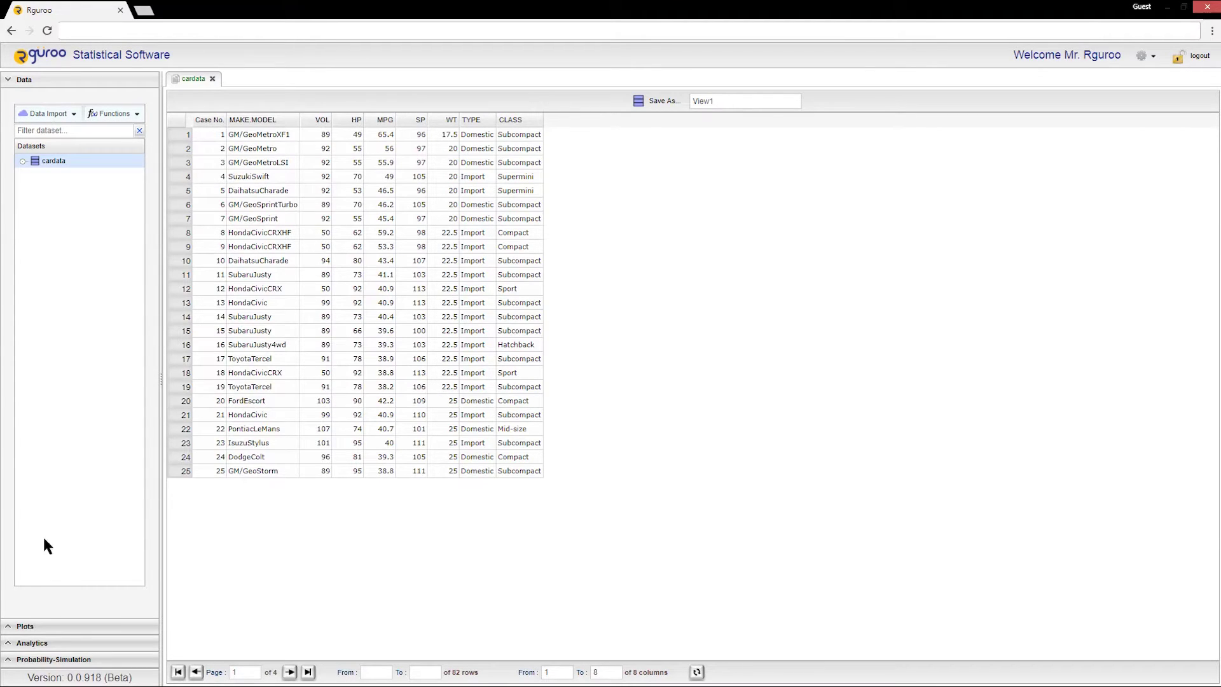
Create a new histogram plot based on the cardata dataset.
click(26, 627)
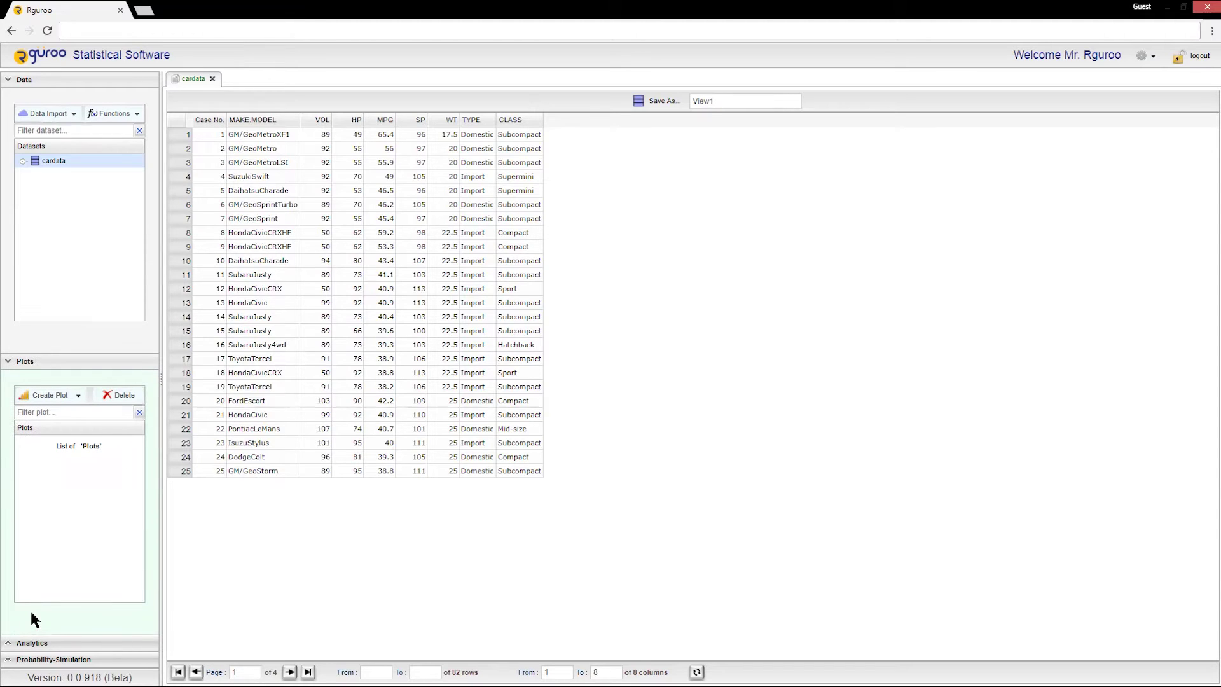
click(56, 398)
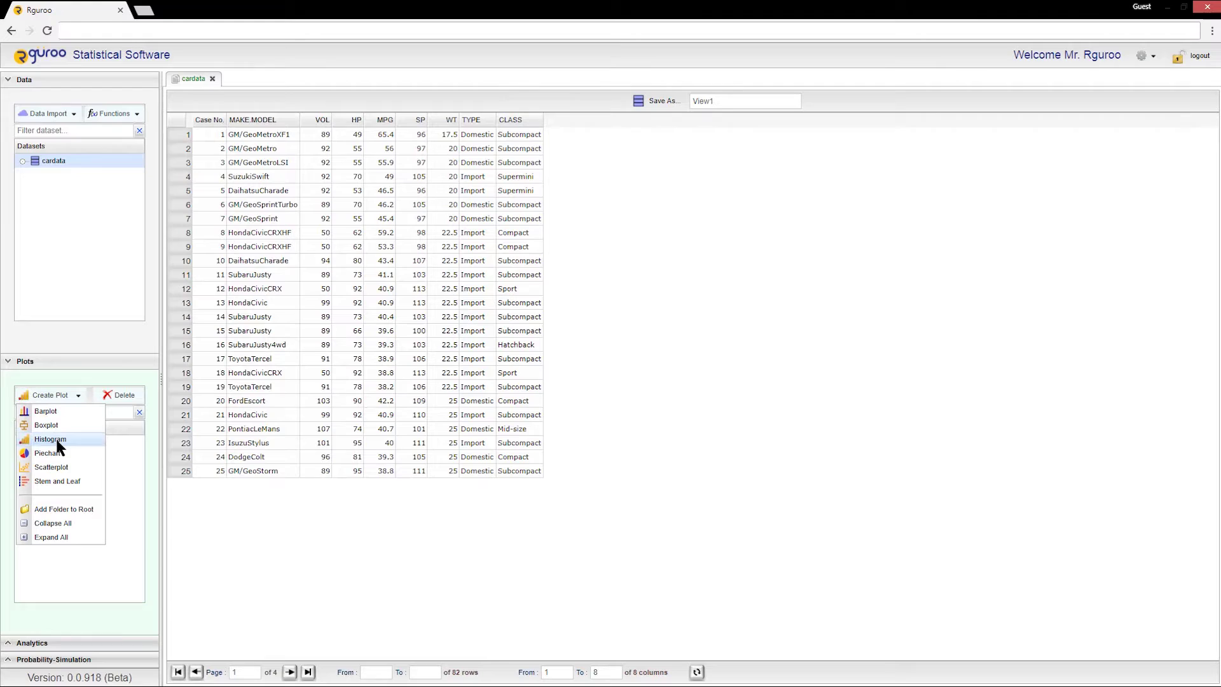
click(51, 439)
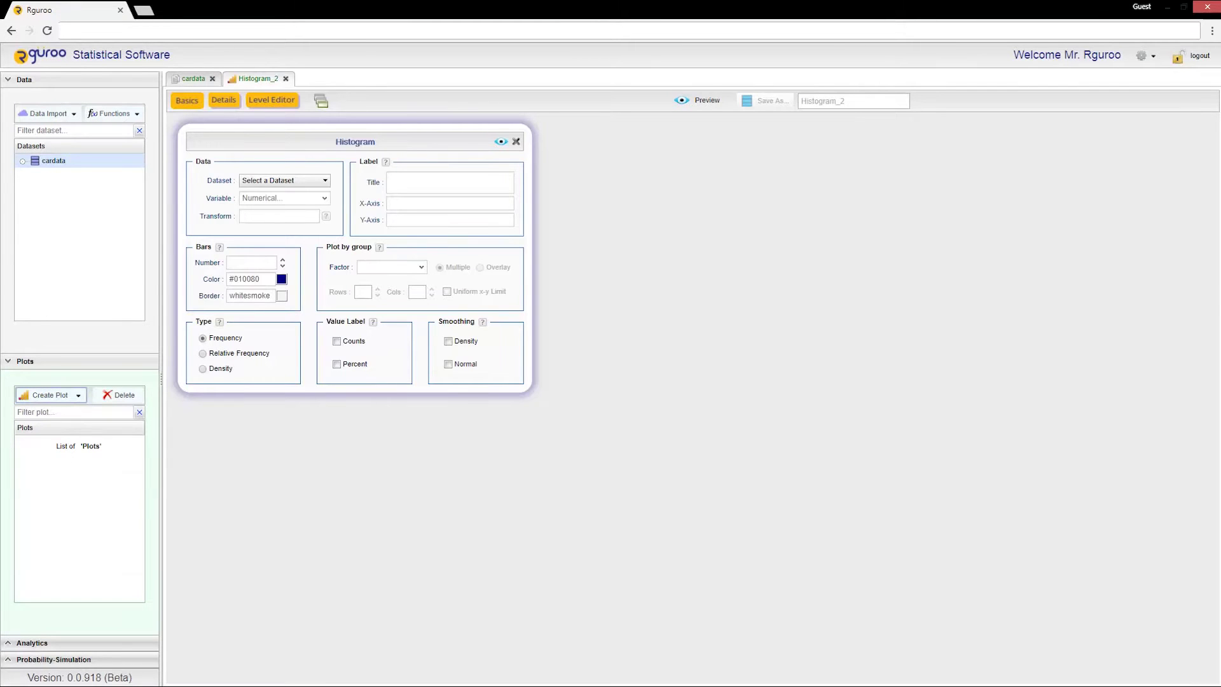
click(325, 182)
click(325, 190)
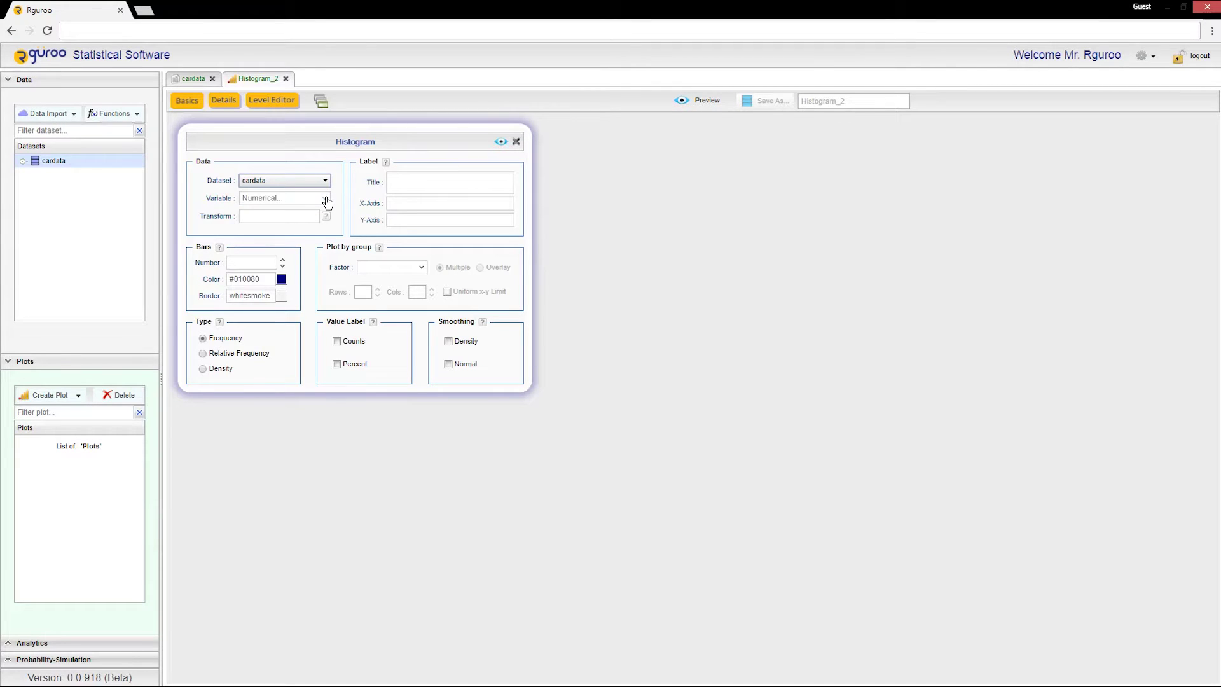
Use MPG as the histogram variable with Counts value labels, and preview the plot.
click(328, 202)
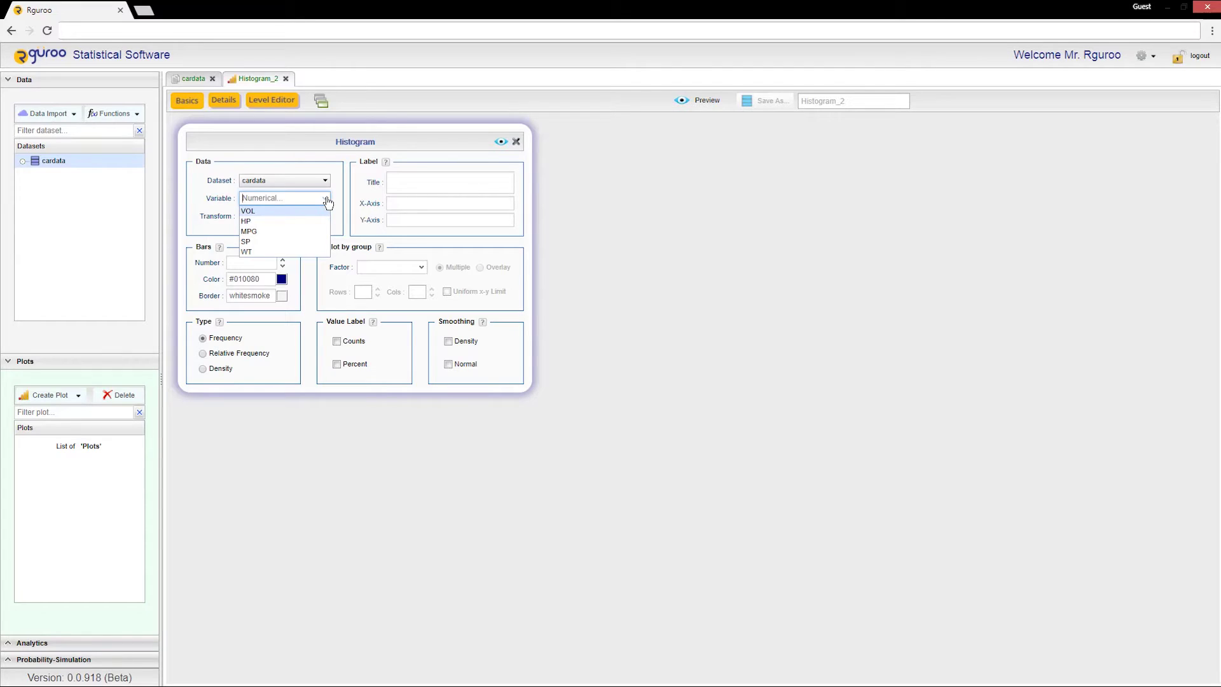
click(318, 231)
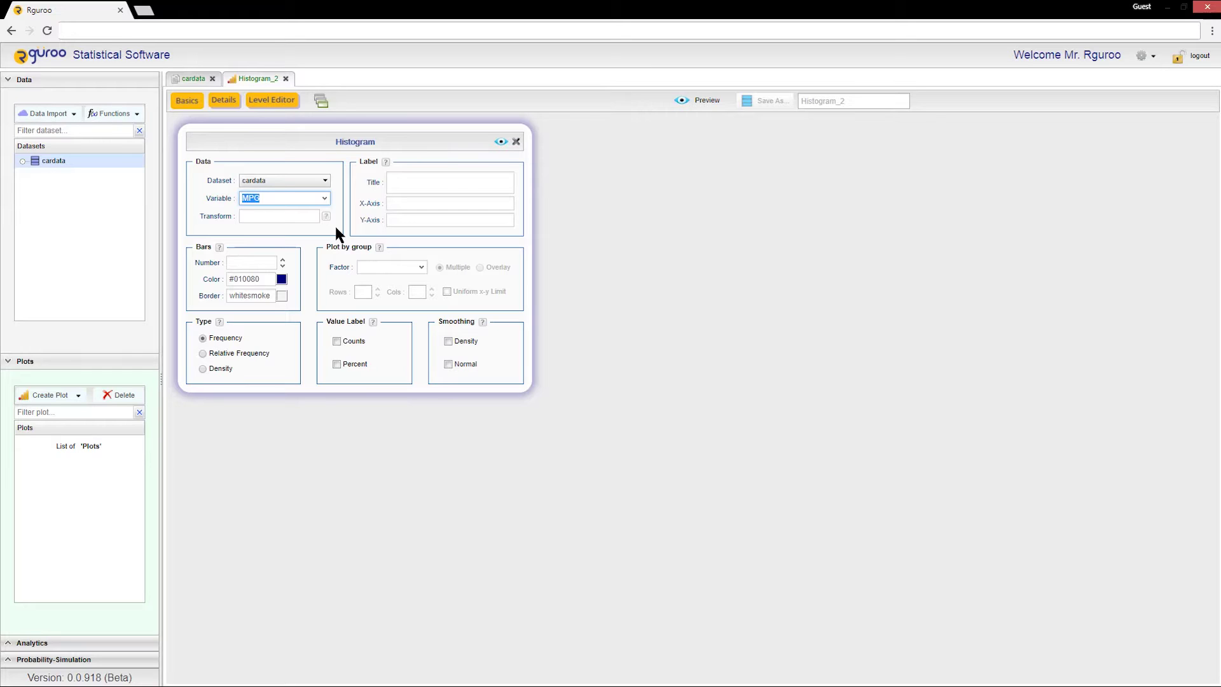
click(337, 342)
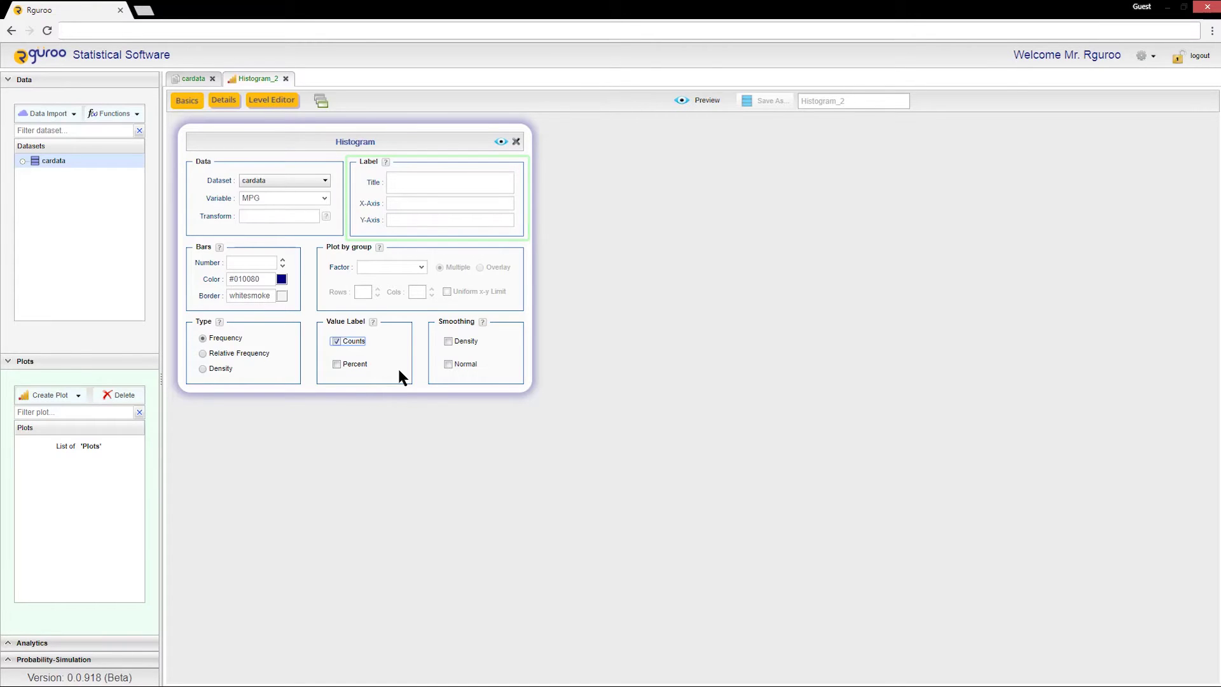
click(502, 143)
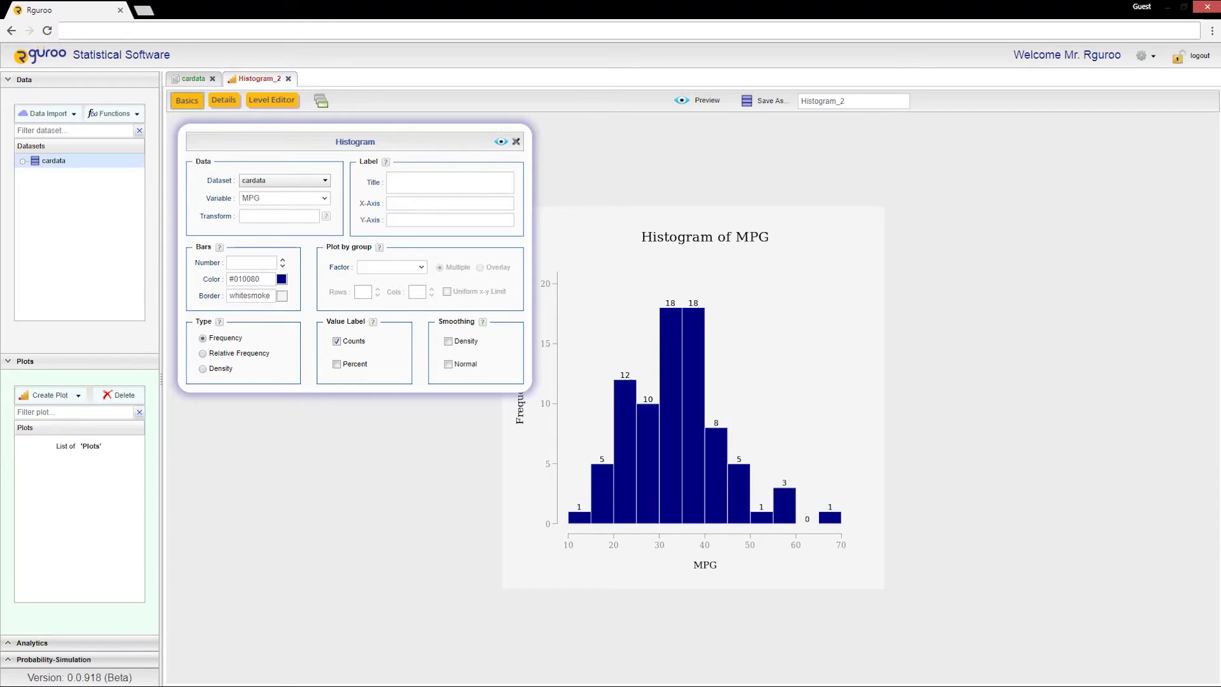
Set the number of histogram bars to 8 and preview the plot.
click(262, 263)
click(502, 143)
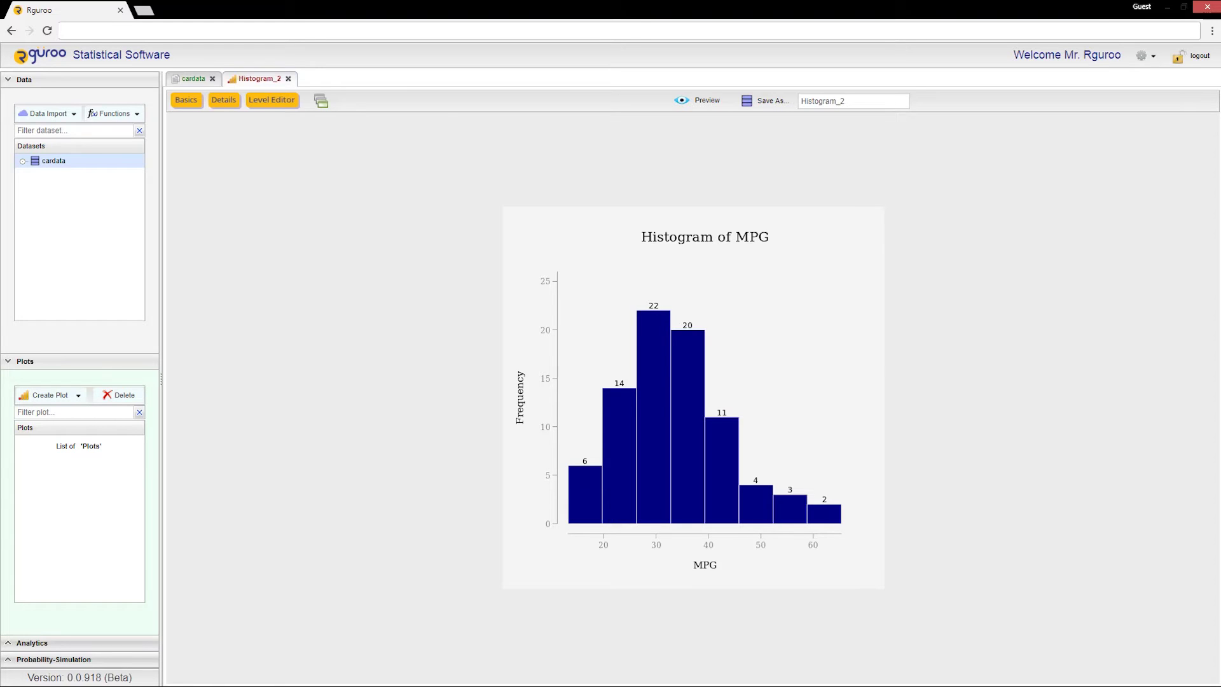
Set the number of histogram bars to 15 and preview the plot.
click(187, 103)
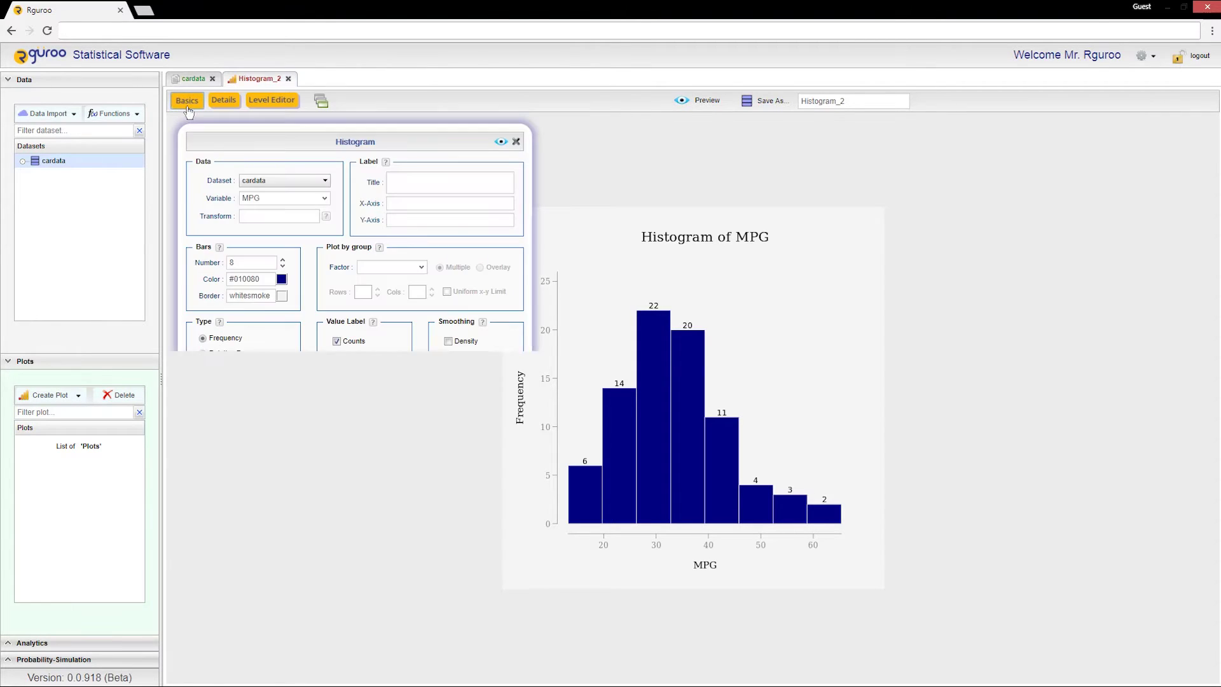
drag(240, 261, 227, 263)
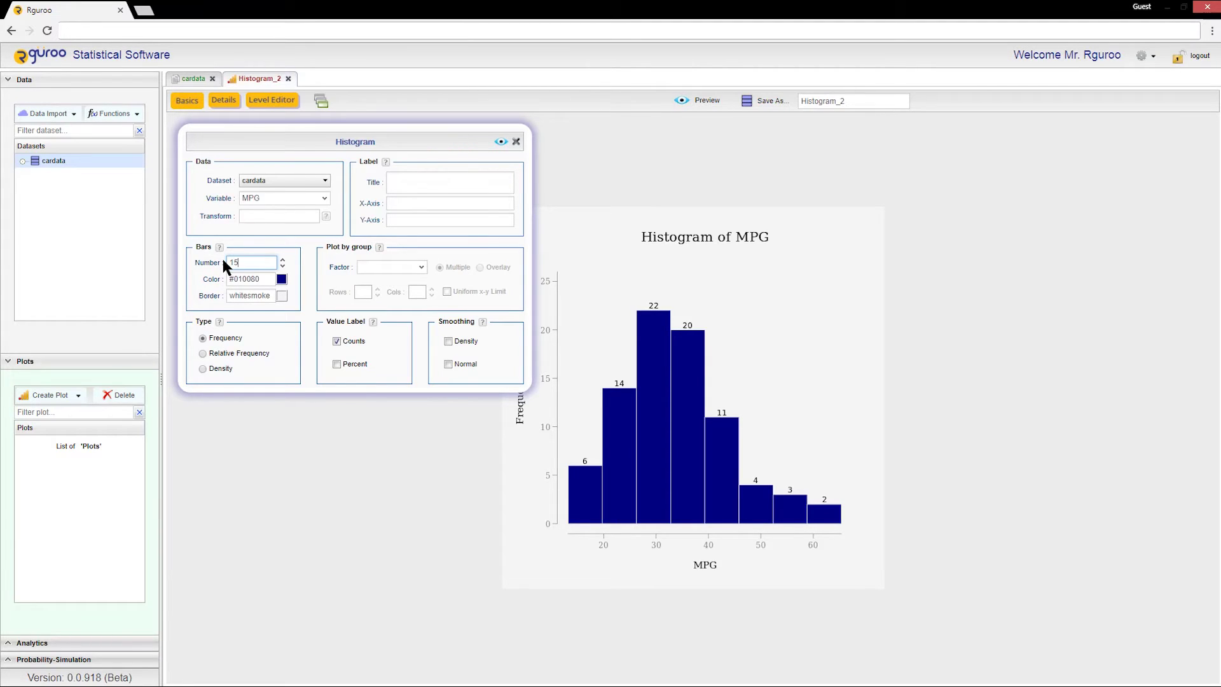
click(501, 141)
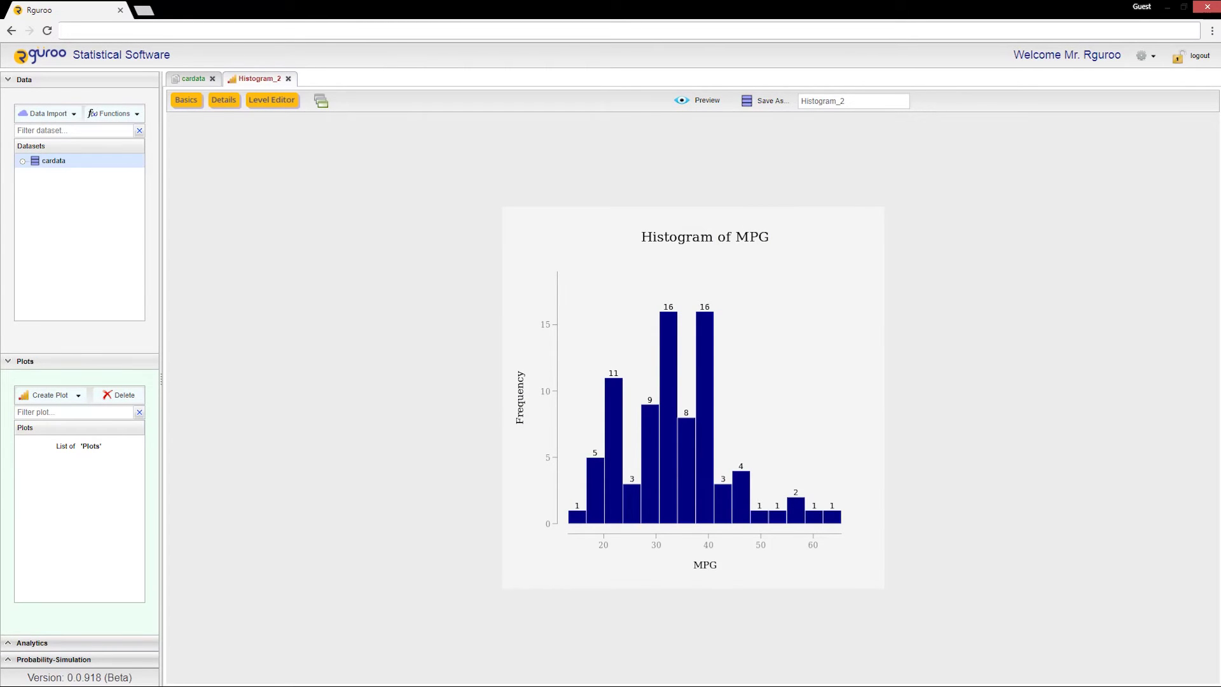
Set the bar color to orange #FF9900 and the bar border to blue #0000FF, and preview the histogram.
click(186, 100)
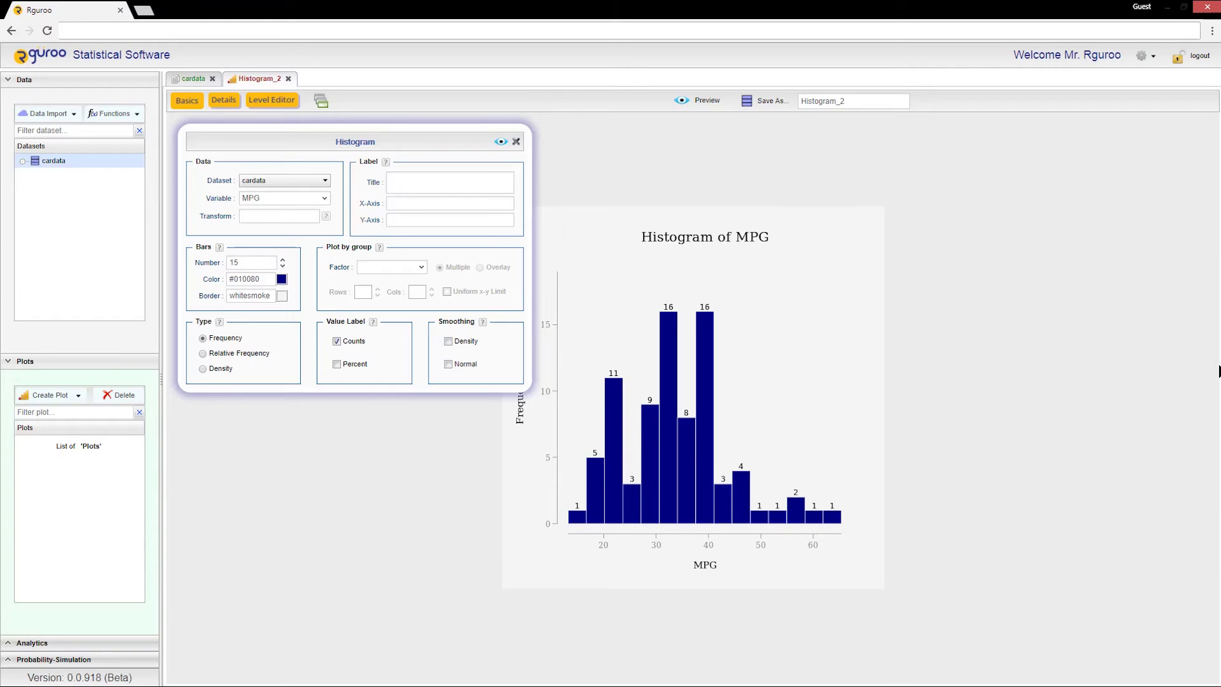
click(281, 279)
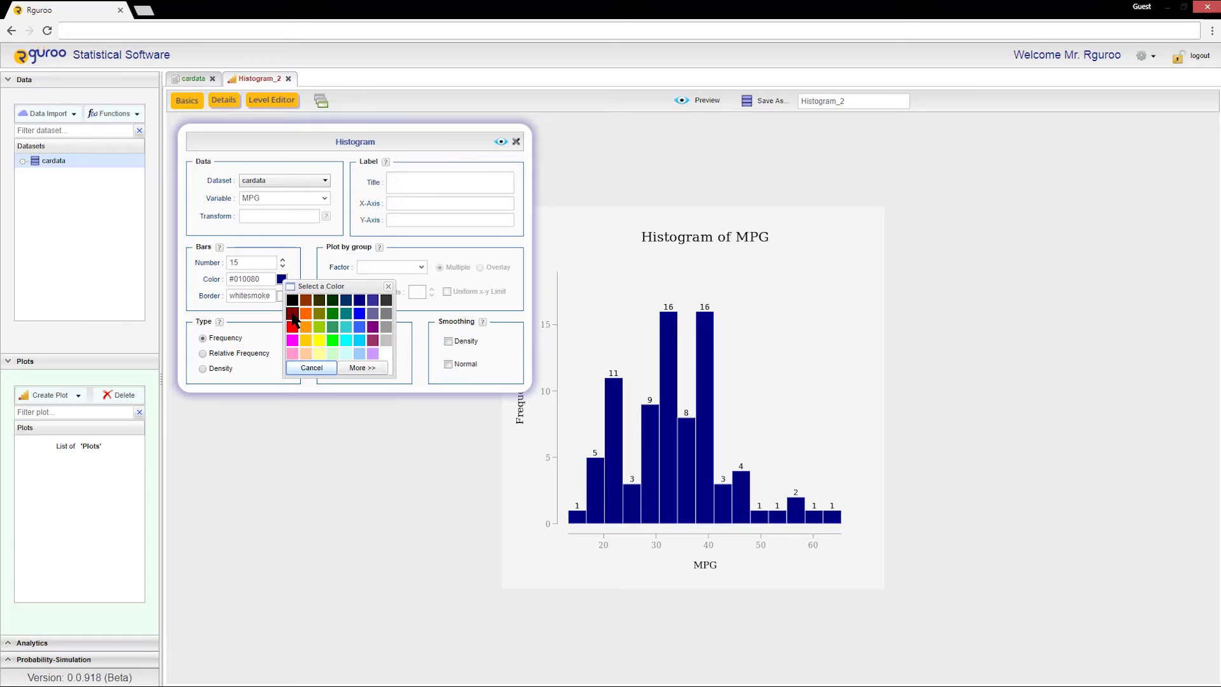
click(306, 327)
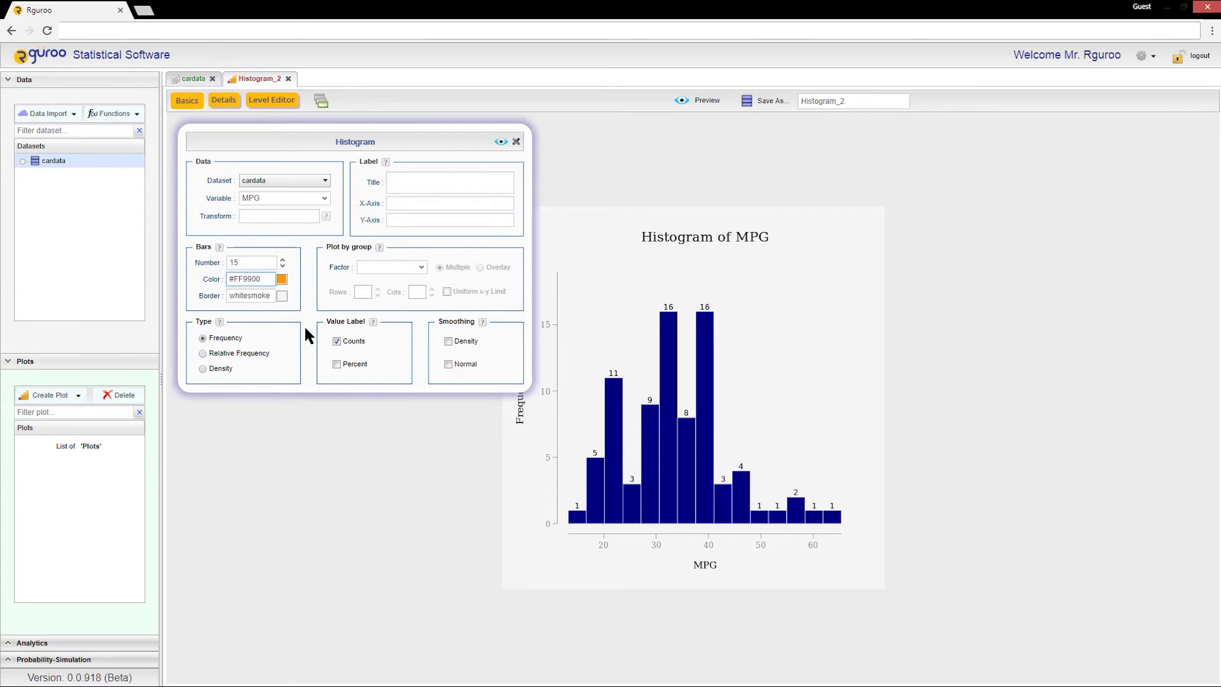
click(282, 297)
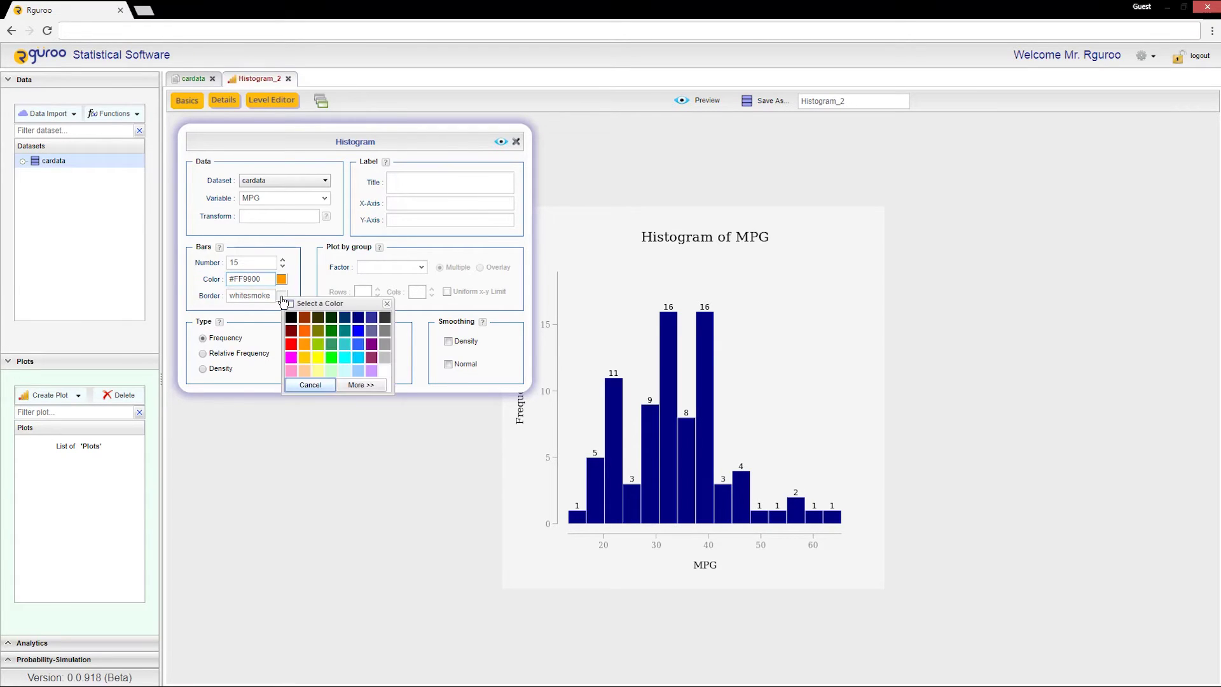
click(385, 343)
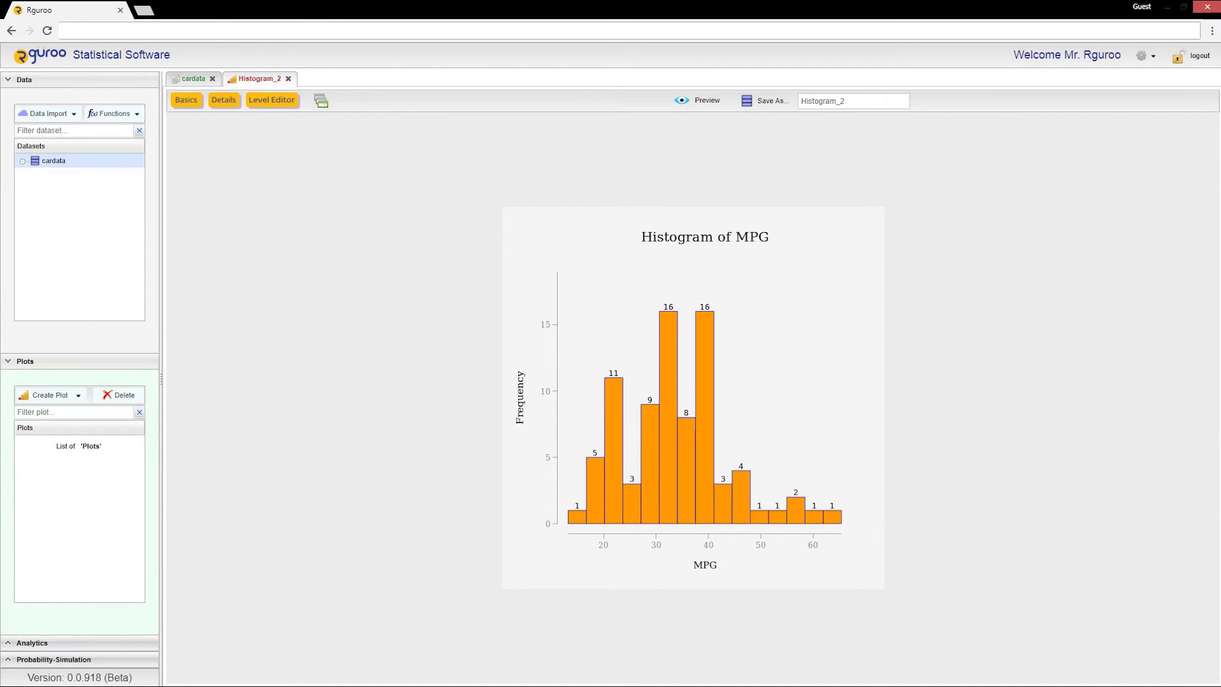
Change the histogram type to Relative Frequency and preview the plot.
click(187, 100)
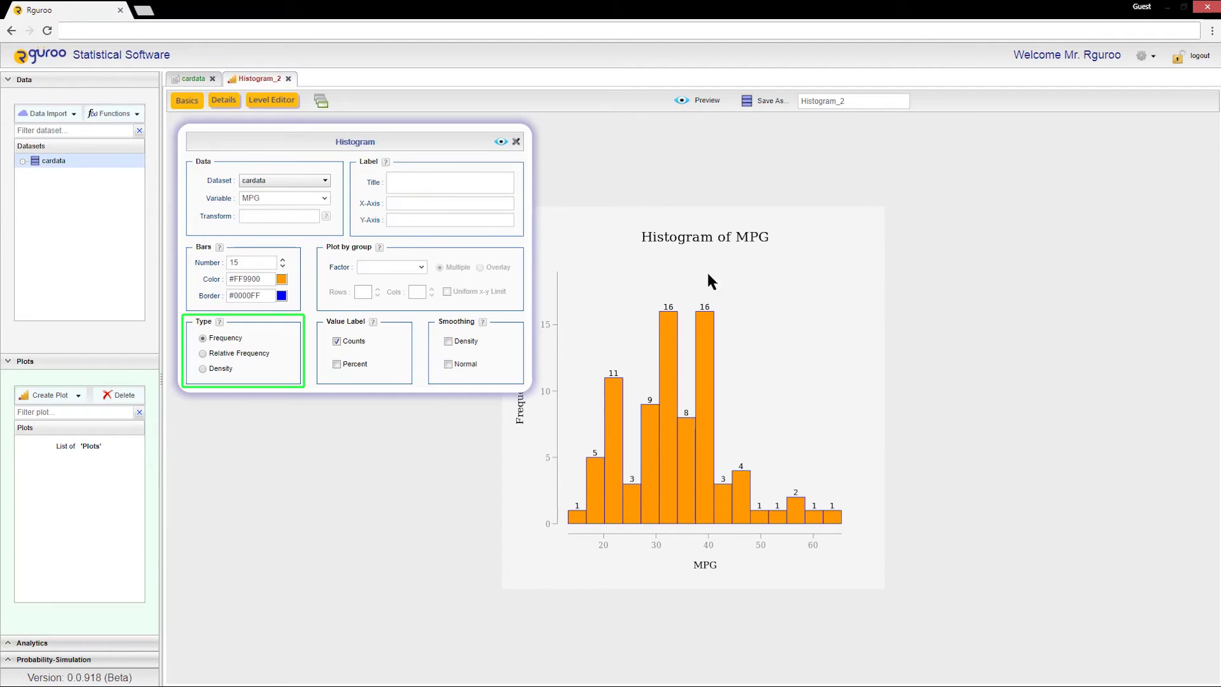
click(202, 353)
click(501, 142)
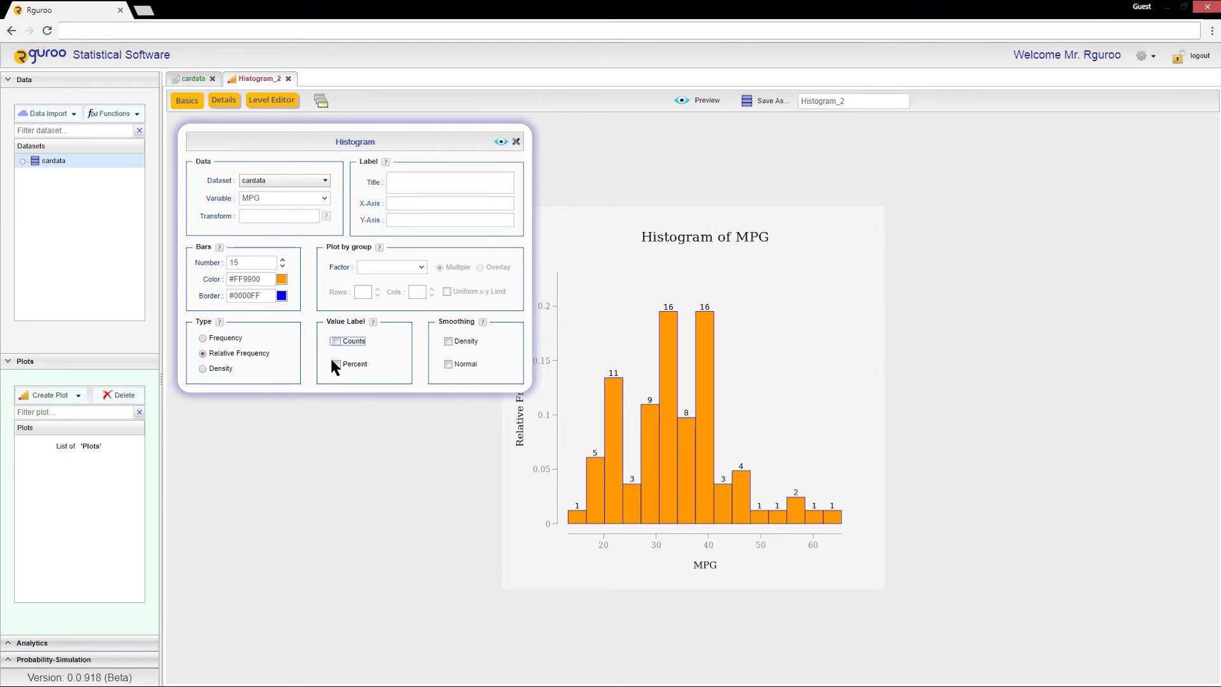
Replace the Counts value labels on the bars with Percent labels and redraw the histogram.
click(335, 364)
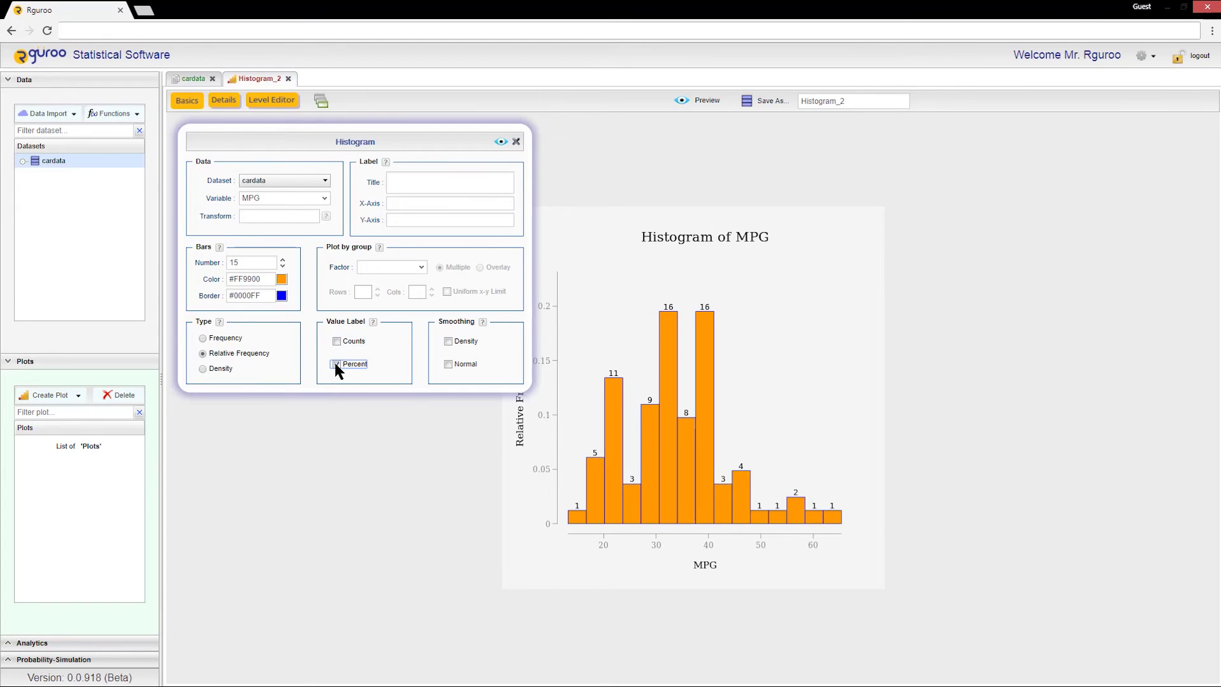
click(515, 142)
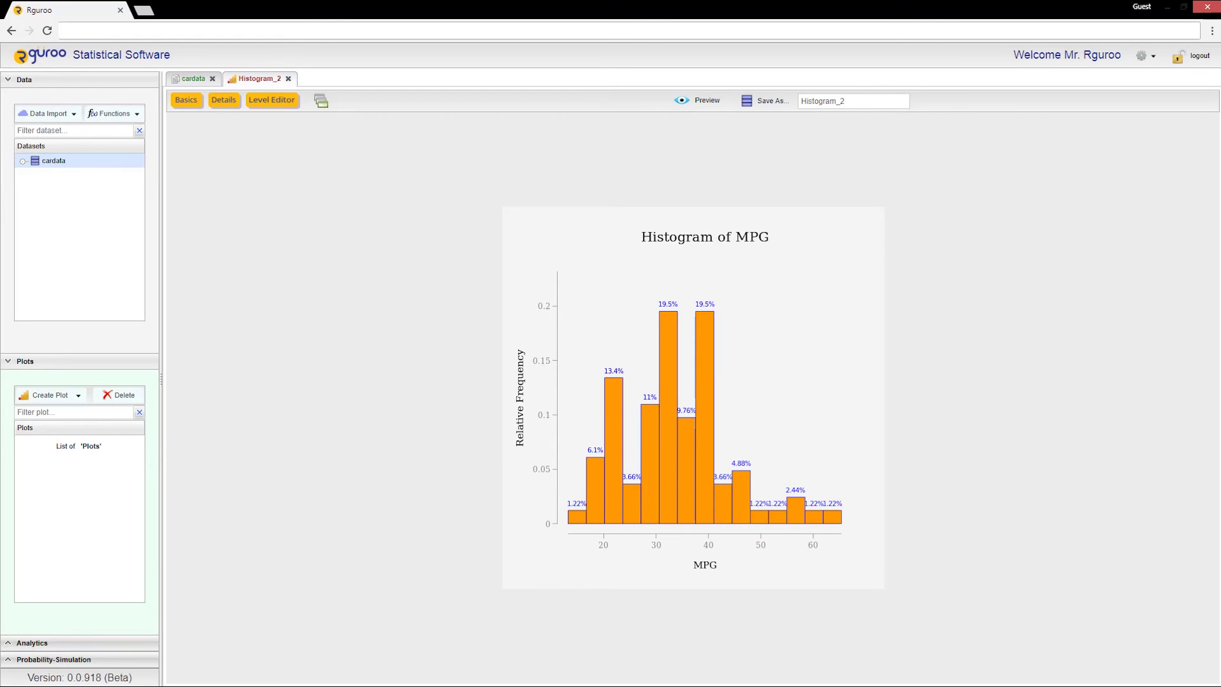
Change the histogram type to Density and preview the plot.
click(187, 100)
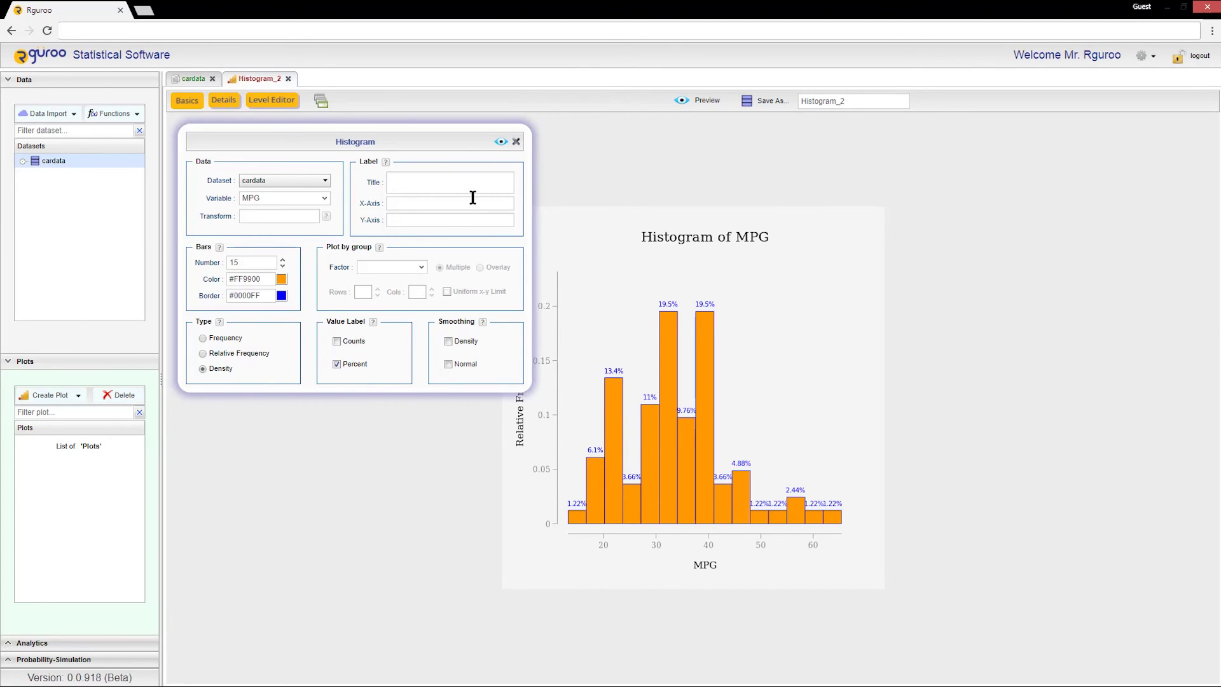
click(502, 142)
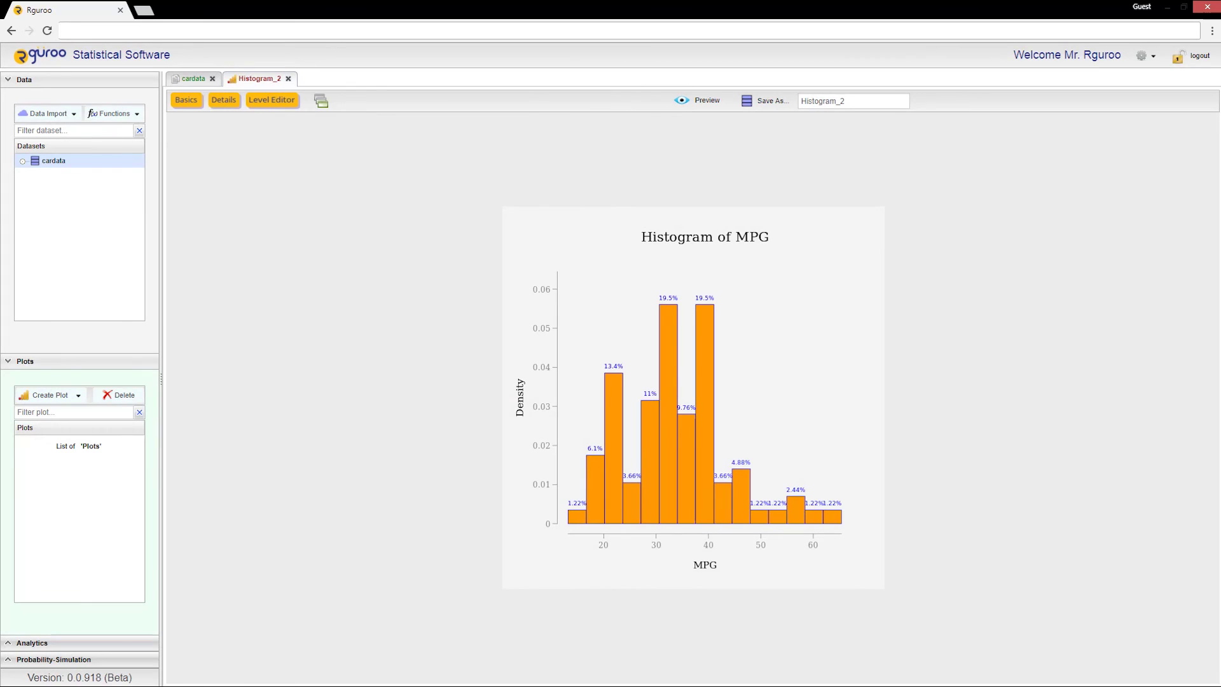
Overlay both Density and Normal smoothing curves on the histogram and preview the plot.
click(186, 100)
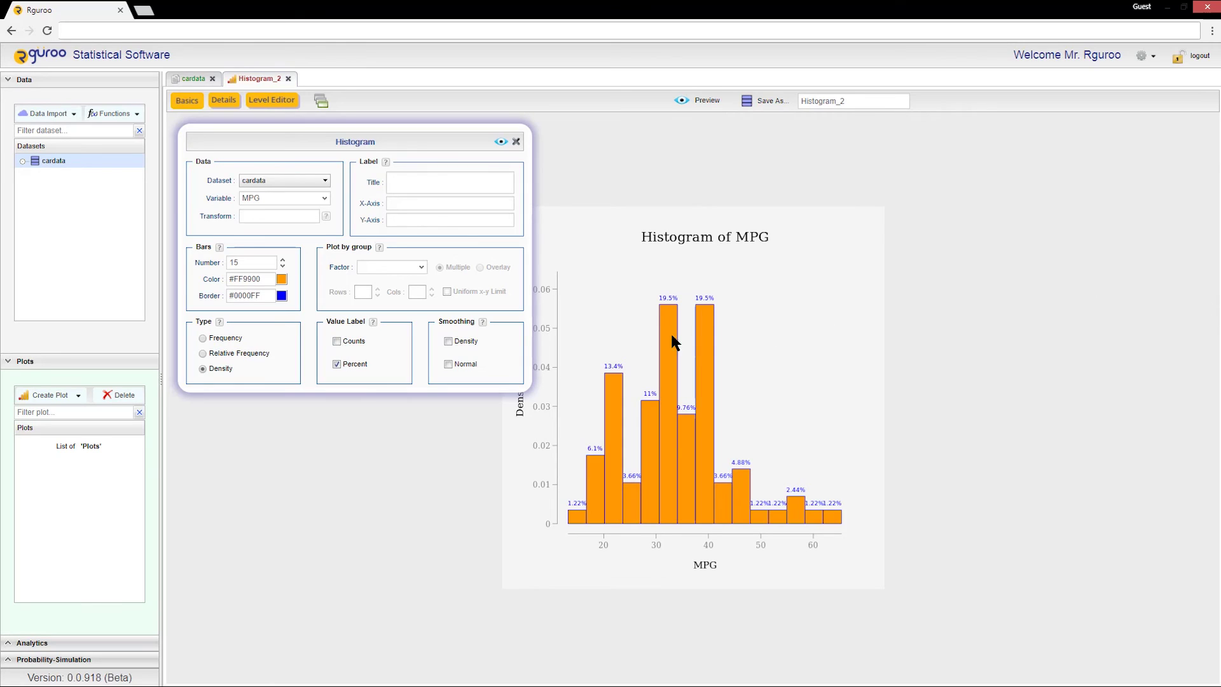
click(448, 364)
click(500, 144)
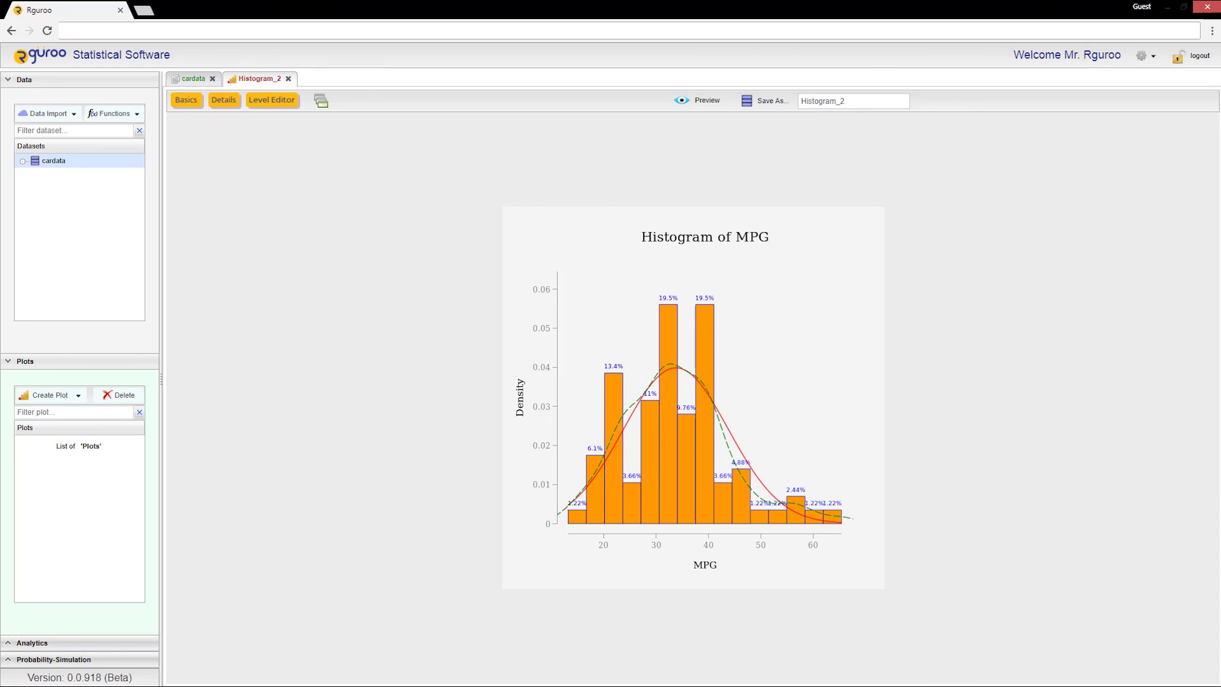
Remove the Percent value labels from the bars and preview the histogram.
click(187, 100)
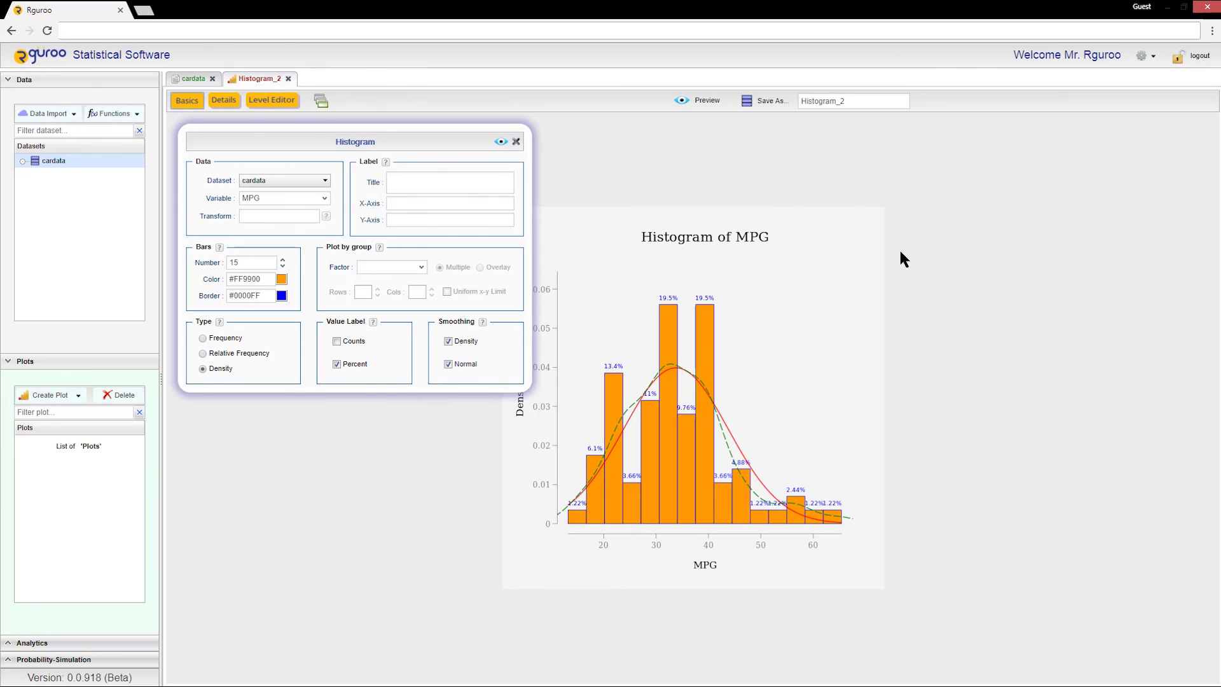
click(337, 363)
click(501, 143)
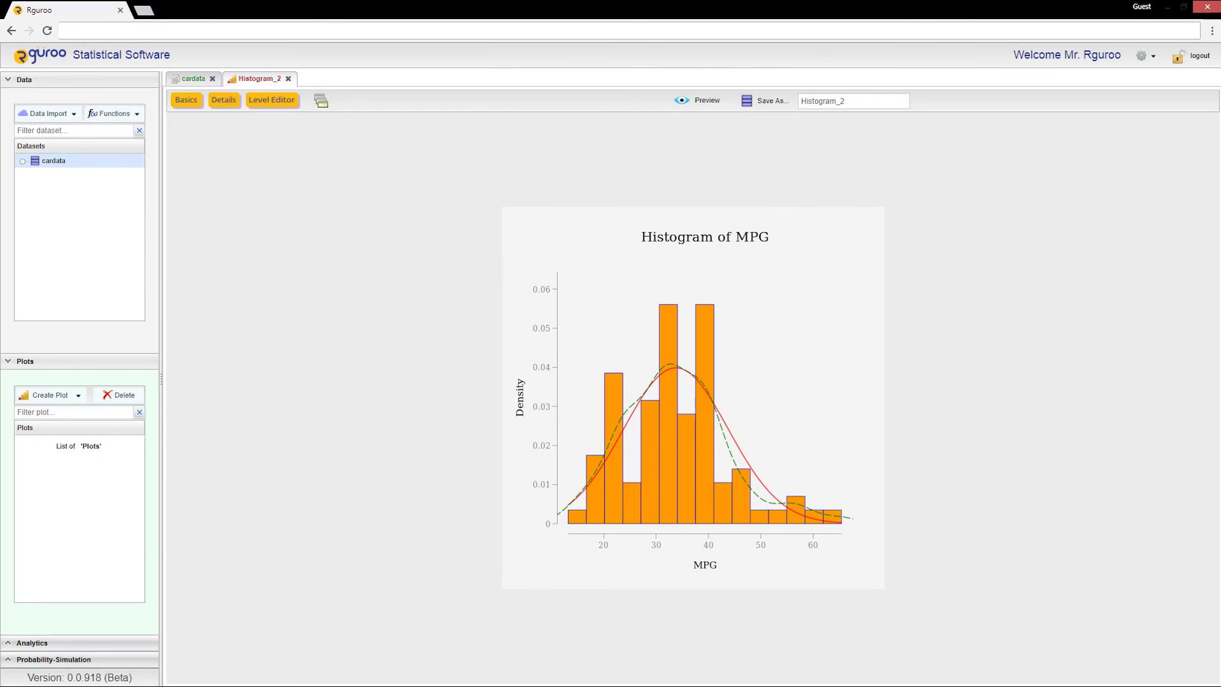
Hide the histogram bars in the graph's detailed settings and preview the smoothing curves alone.
click(218, 103)
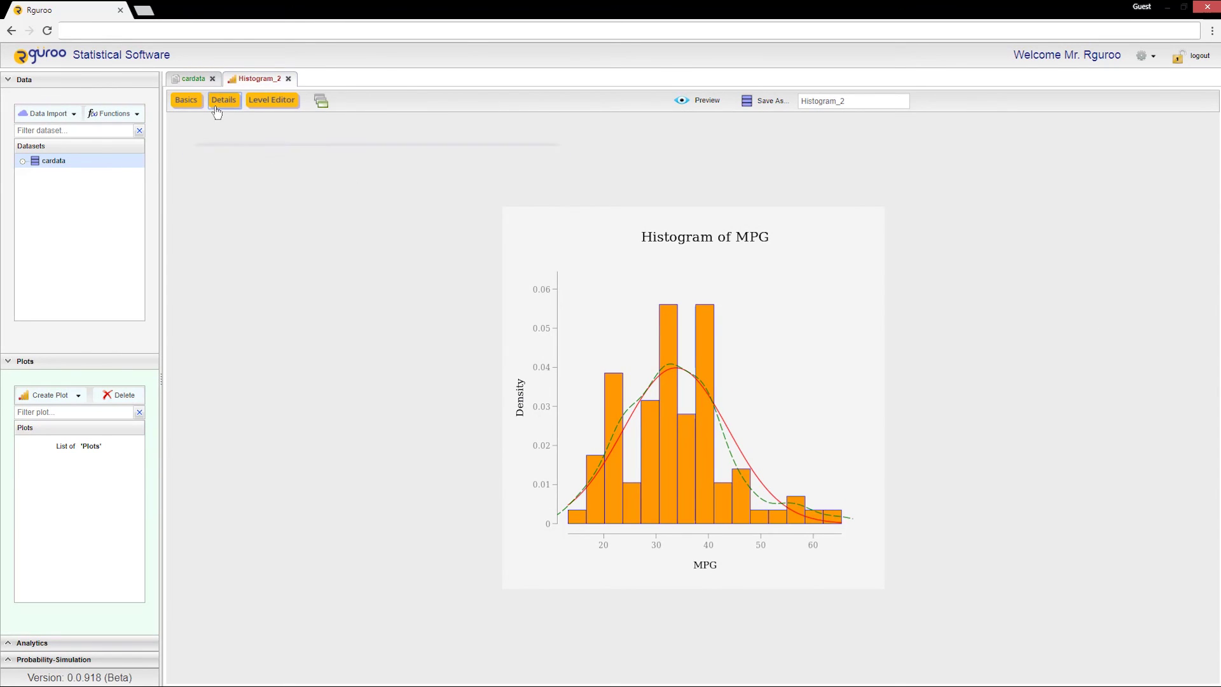
click(260, 194)
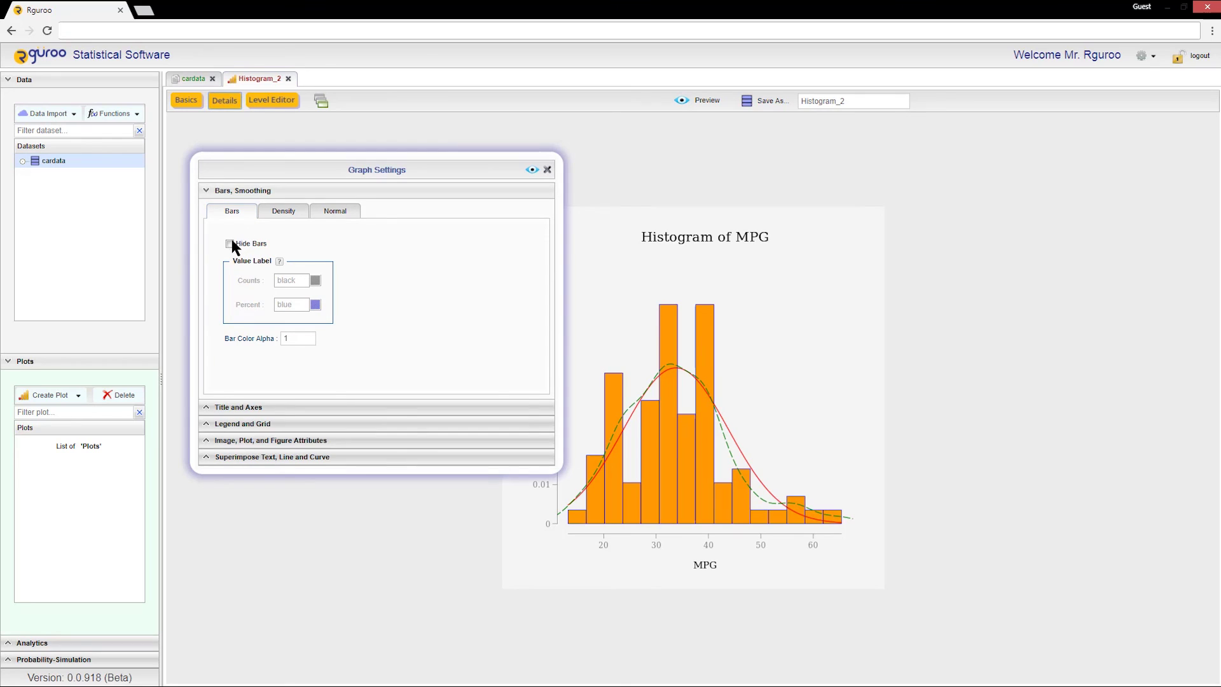
click(230, 244)
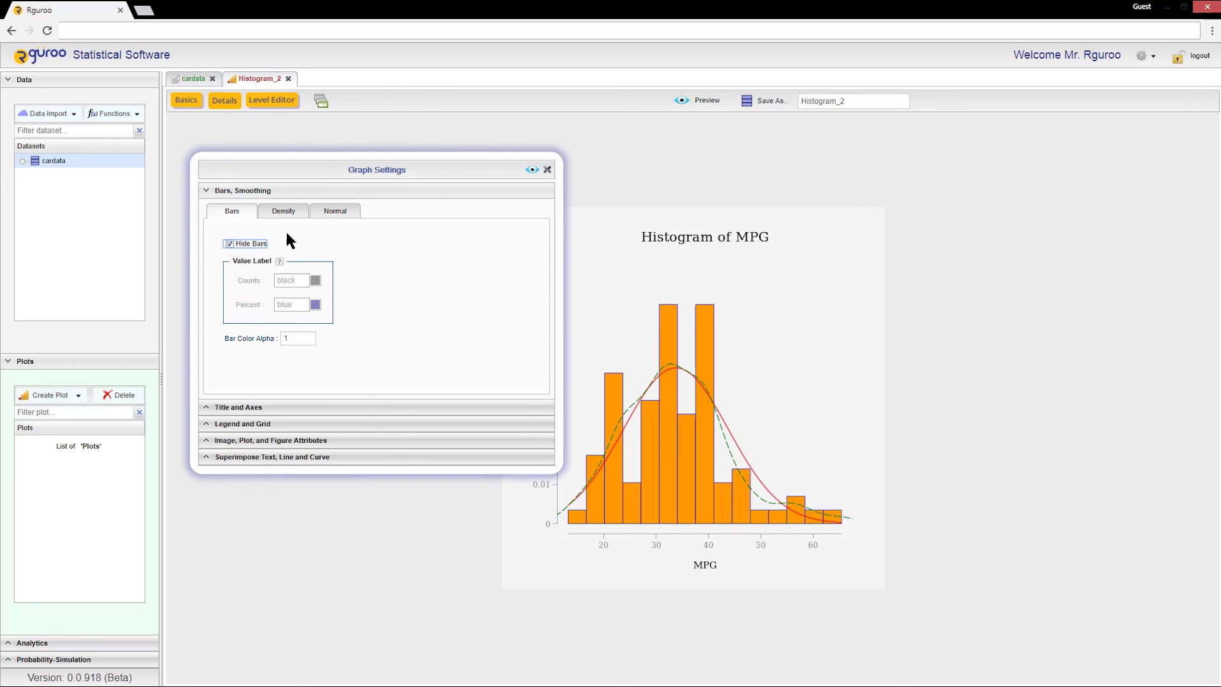
click(531, 169)
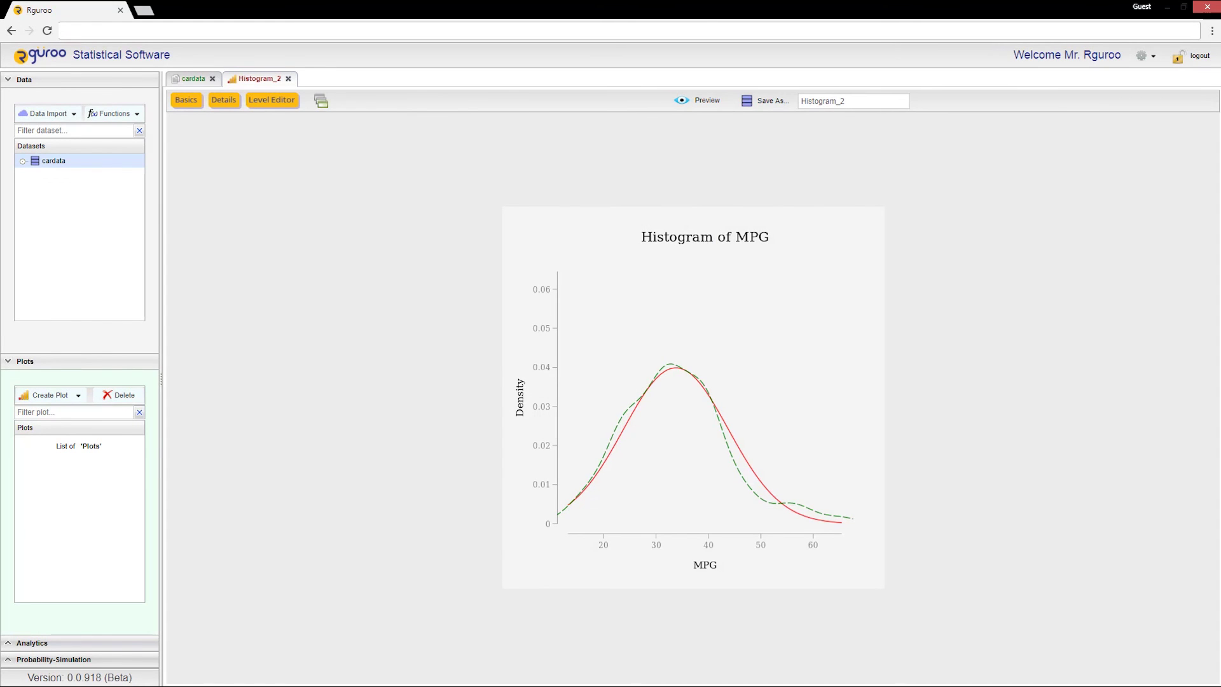